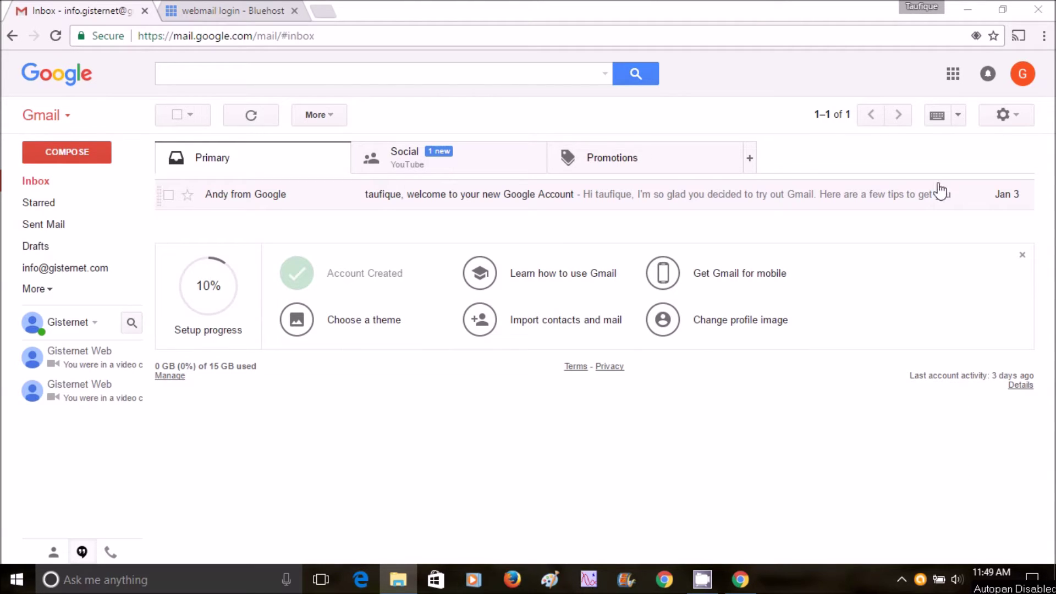
- Open Gmail's Settings on the Accounts and Import section
left_click(1003, 116)
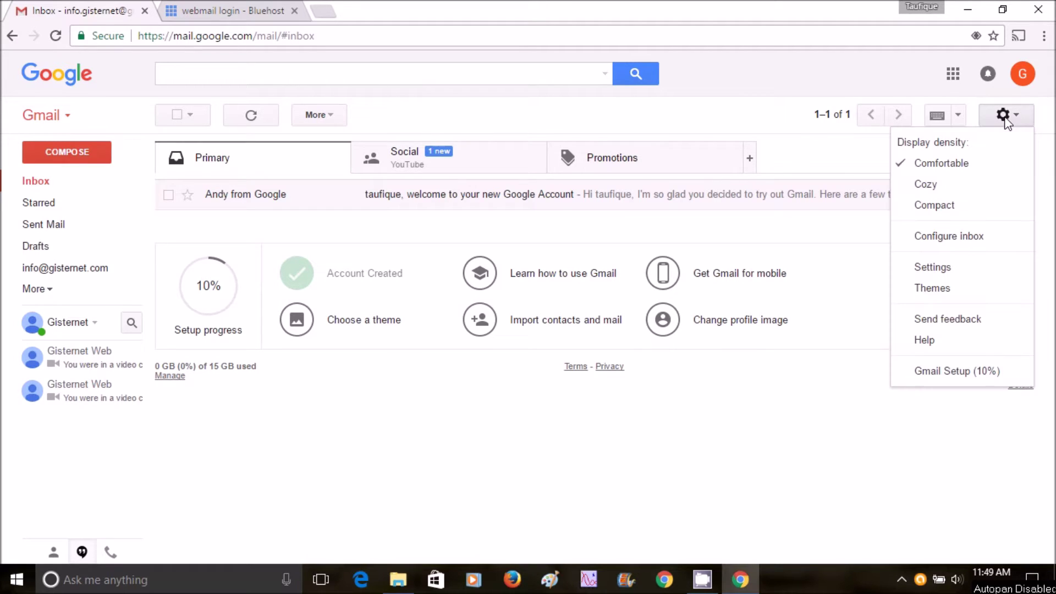
left_click(953, 277)
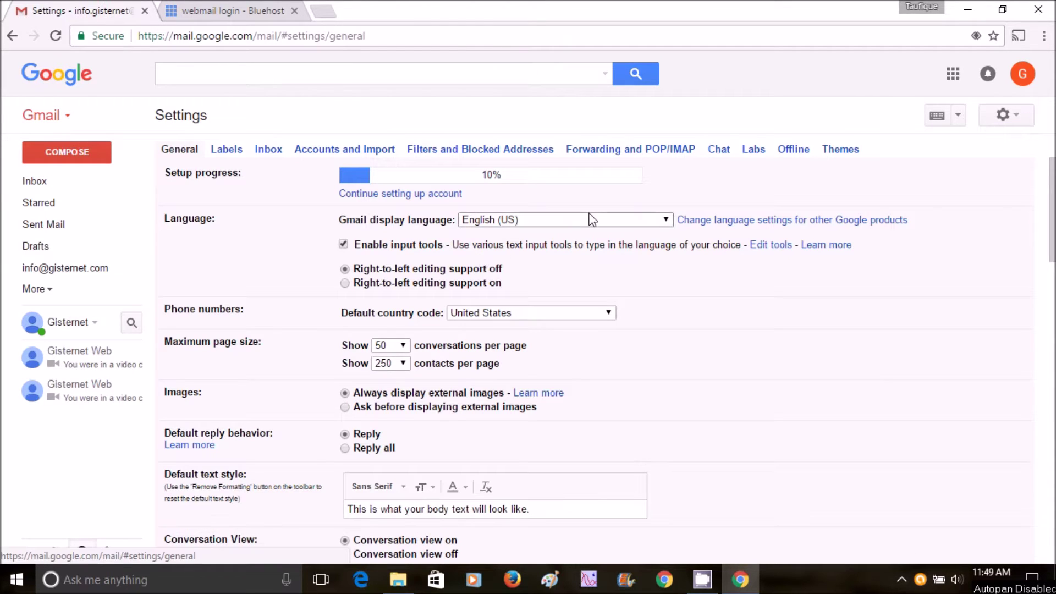
left_click(370, 155)
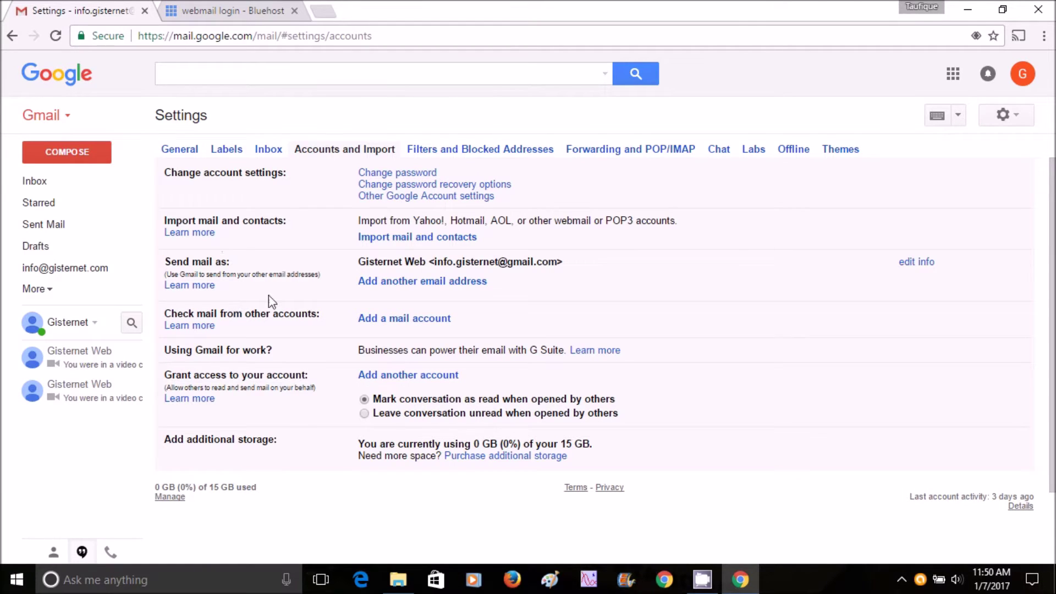
left_click(405, 325)
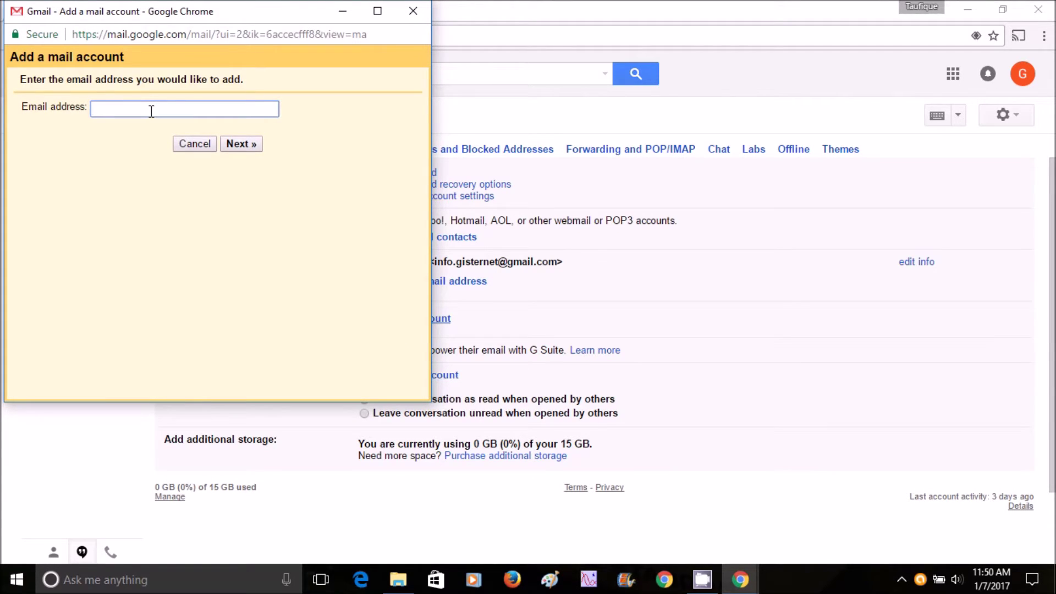
left_click(238, 147)
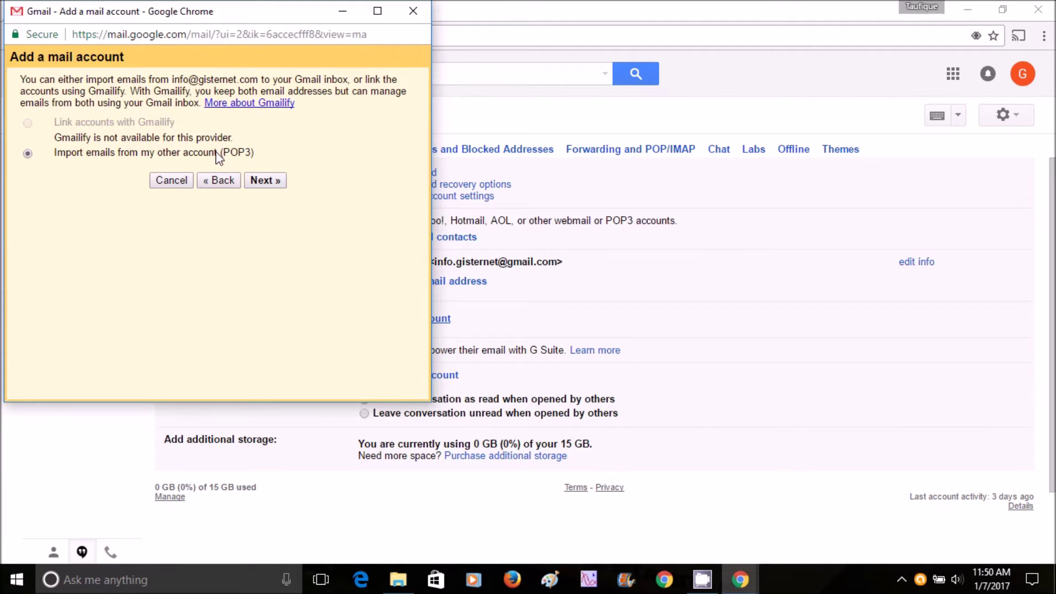
left_click(265, 180)
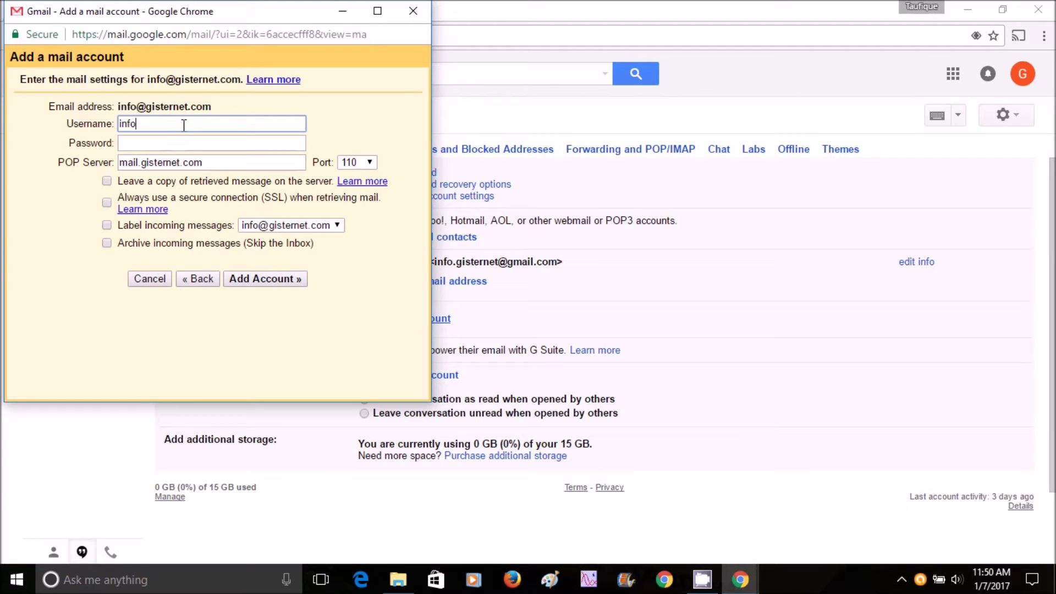
type("@gisternet.com")
left_click(160, 141)
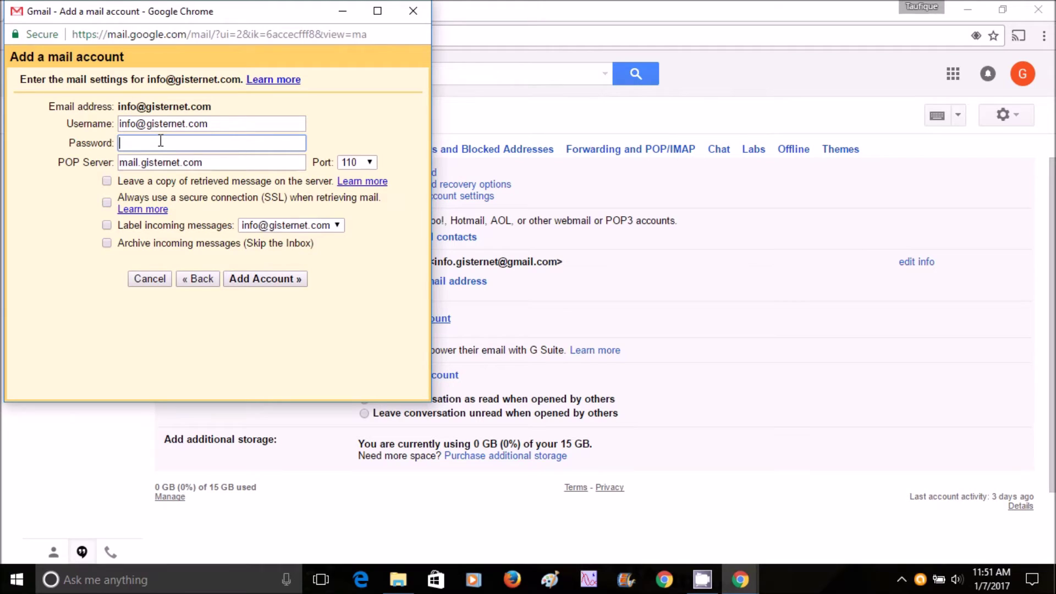
type("•••••••••••••••")
left_click(106, 225)
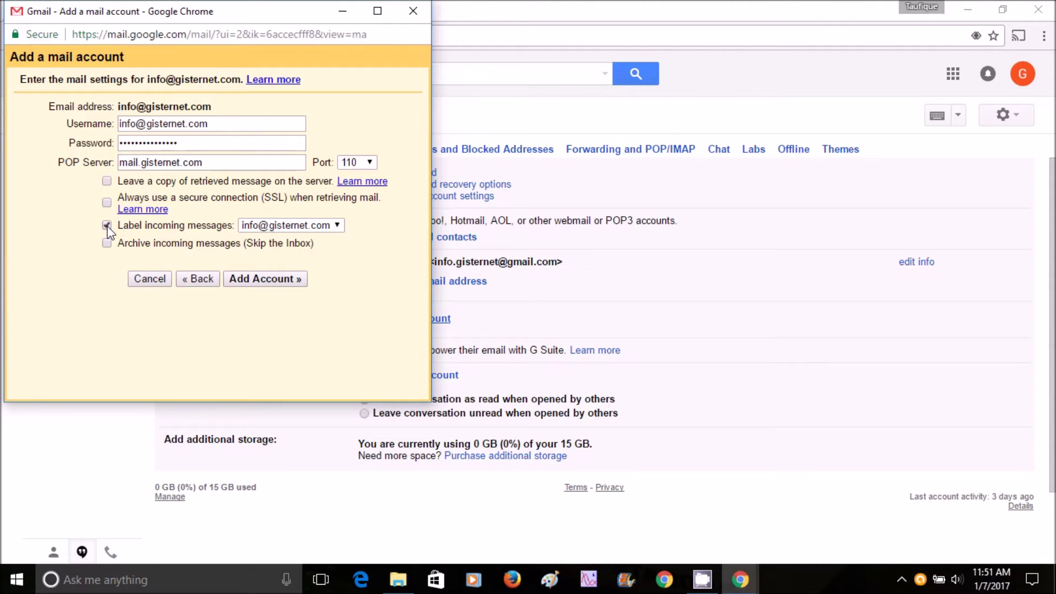
left_click(292, 224)
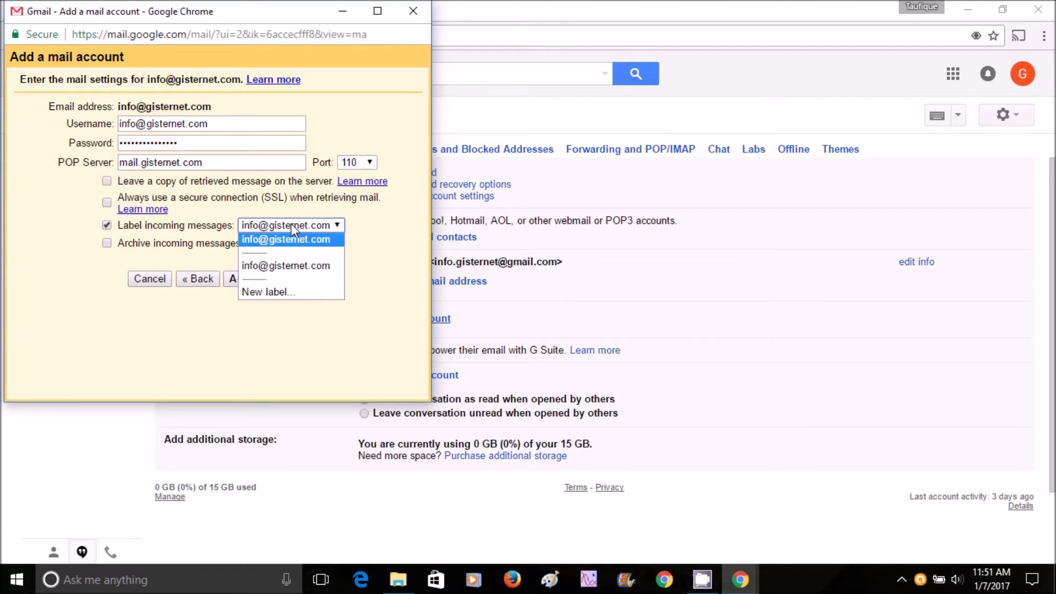
- Create a new label named Gisternet for incoming mail and add the POP3 account
left_click(277, 293)
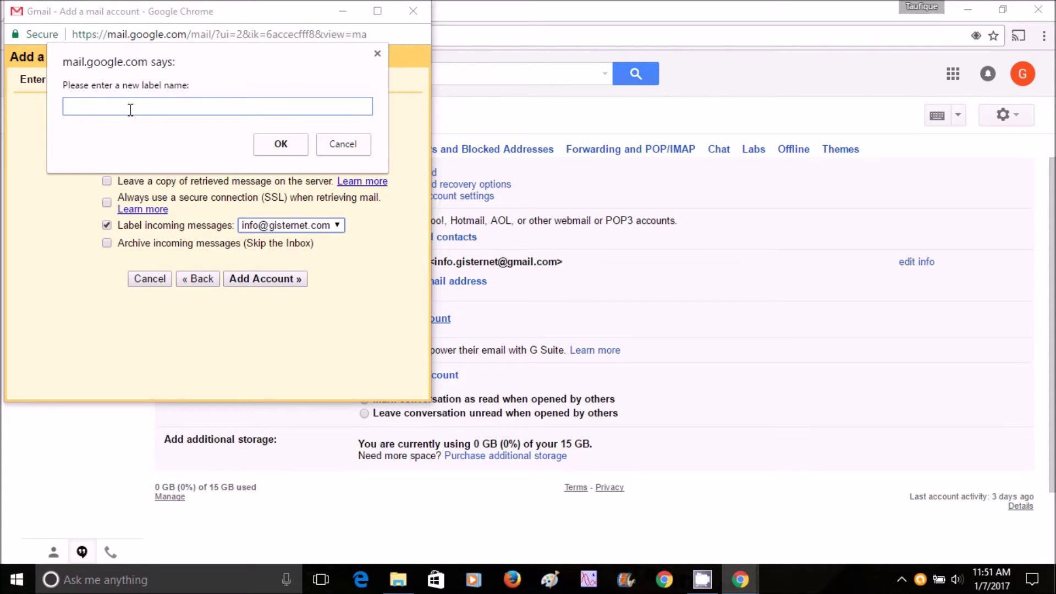
type("Email From Gisternet")
left_click(114, 105)
left_click_drag(114, 106, 55, 100)
key("BackSpace")
left_click(279, 144)
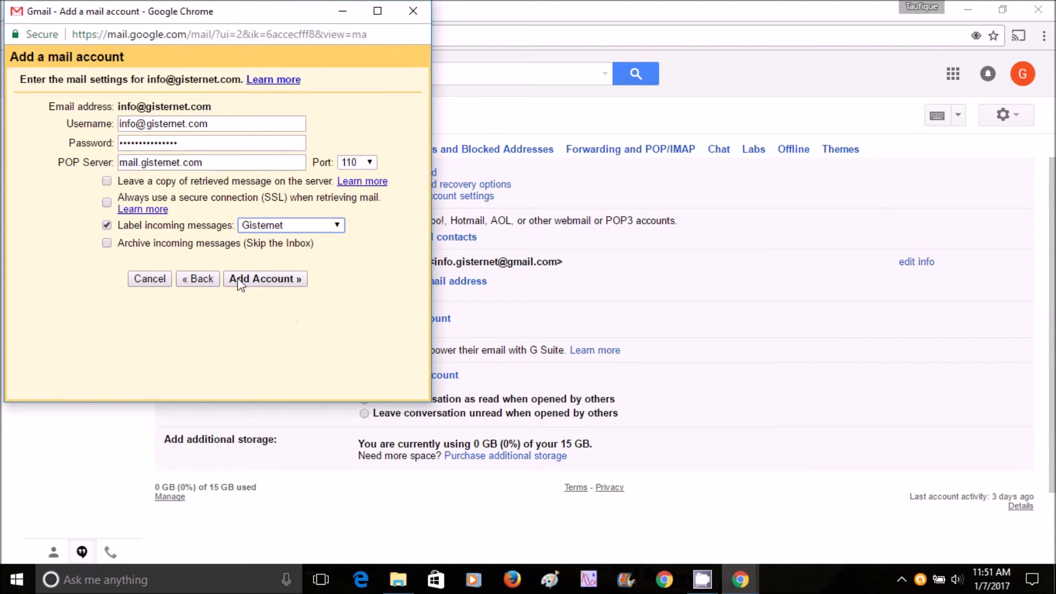
left_click(270, 281)
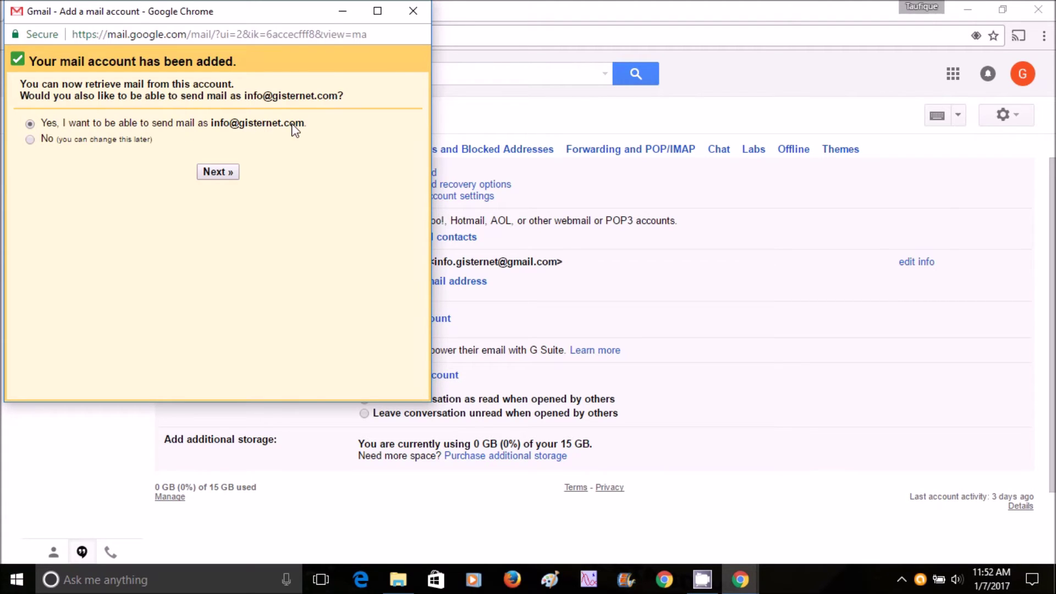
- Also send mail as this address, with the sender name changed from Gisternet Web to Gisternet
left_click(212, 177)
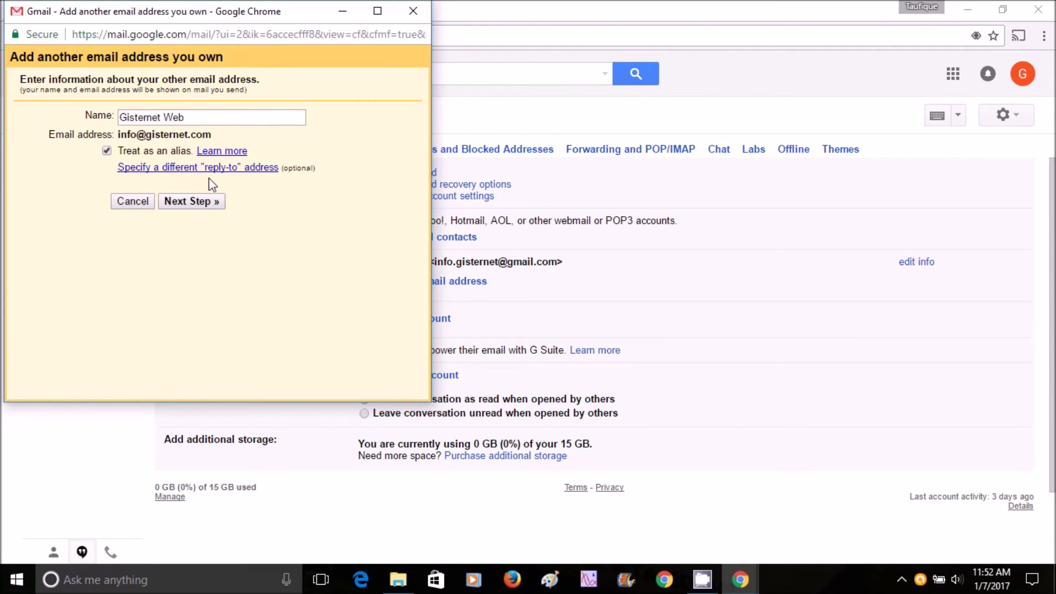
left_click(217, 118)
key("ctrl+a")
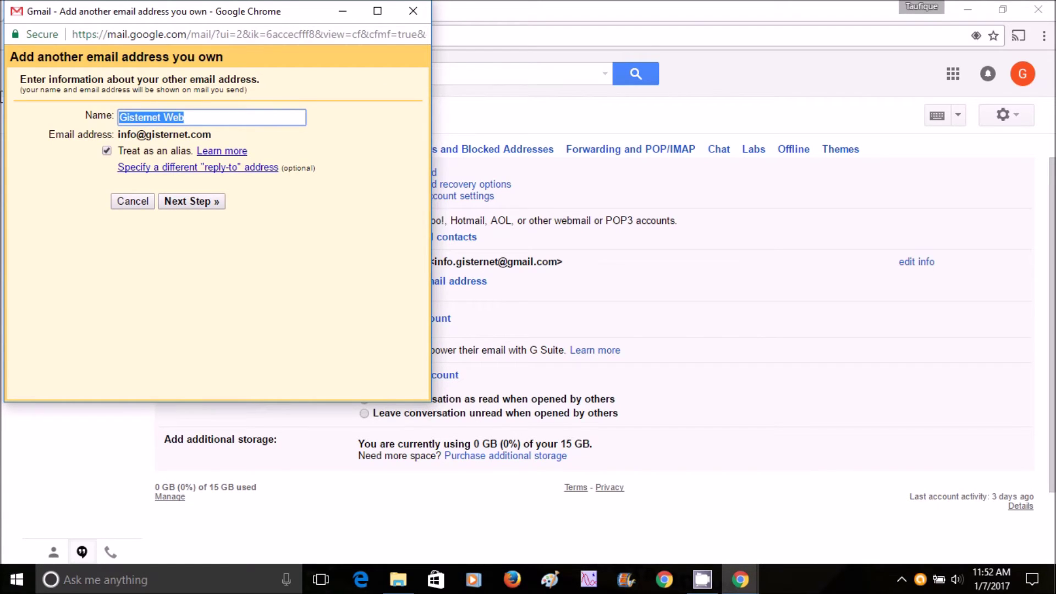
key("End")
key("BackSpace")
key("BackSpace")
key("BackSpace")
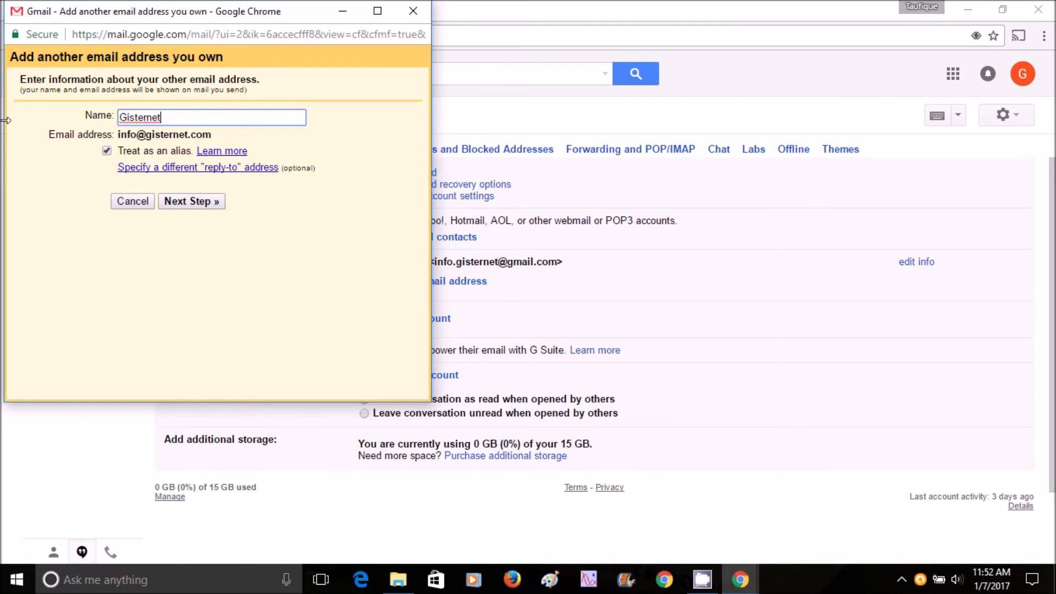
left_click(185, 202)
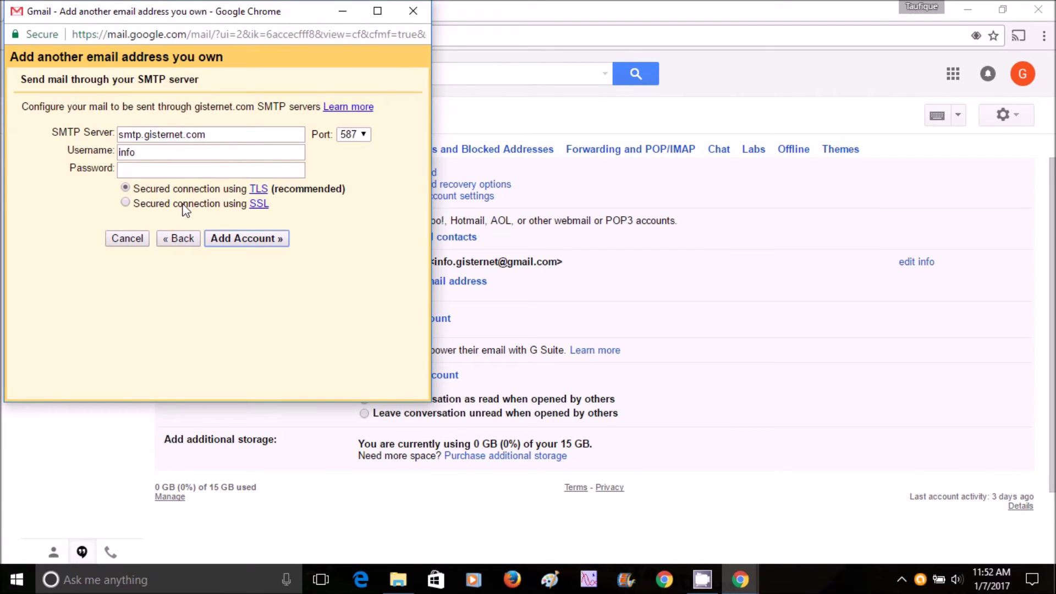
left_click(162, 153)
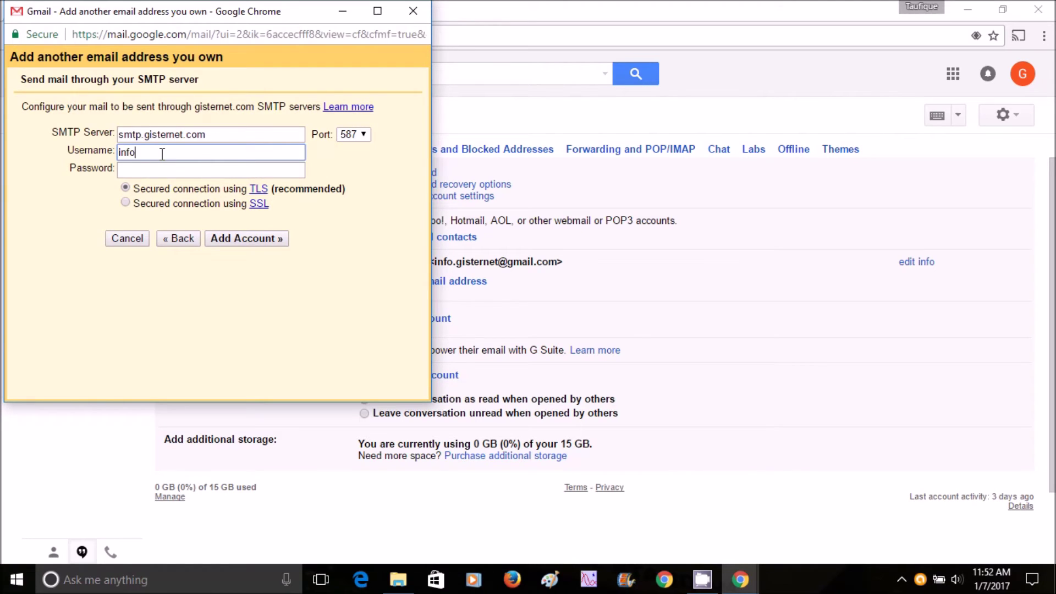
type("@")
type("gisternet.com")
left_click(169, 171)
type("••••••")
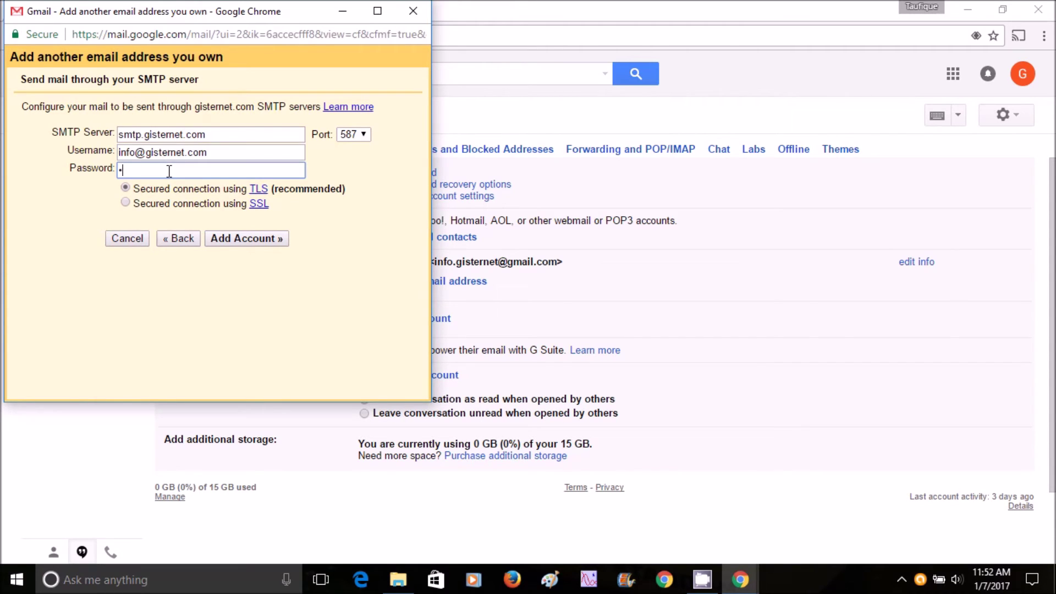
type("•••••••••")
left_click(246, 239)
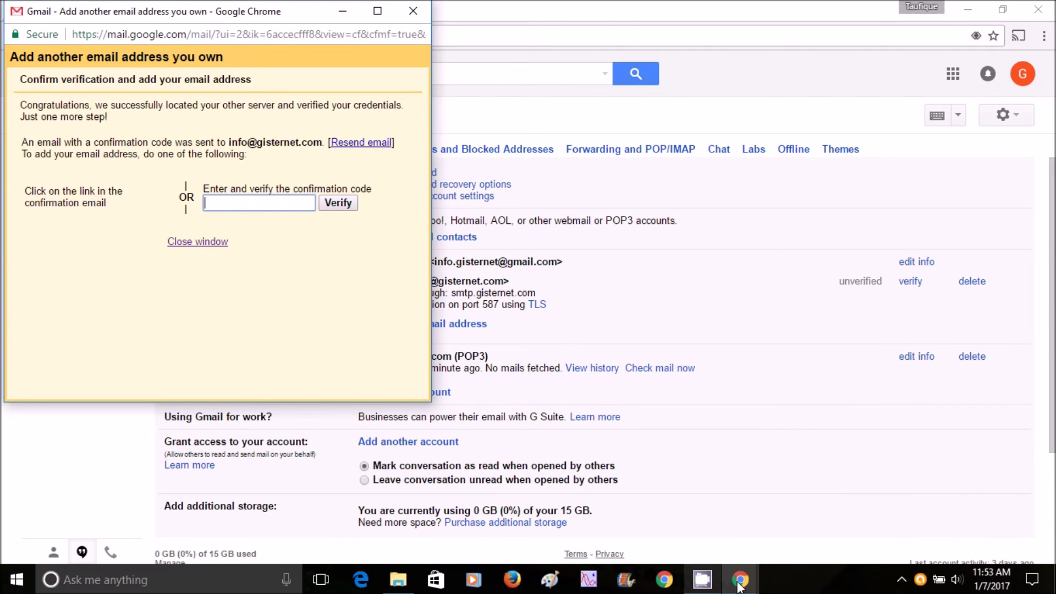
left_click(592, 7)
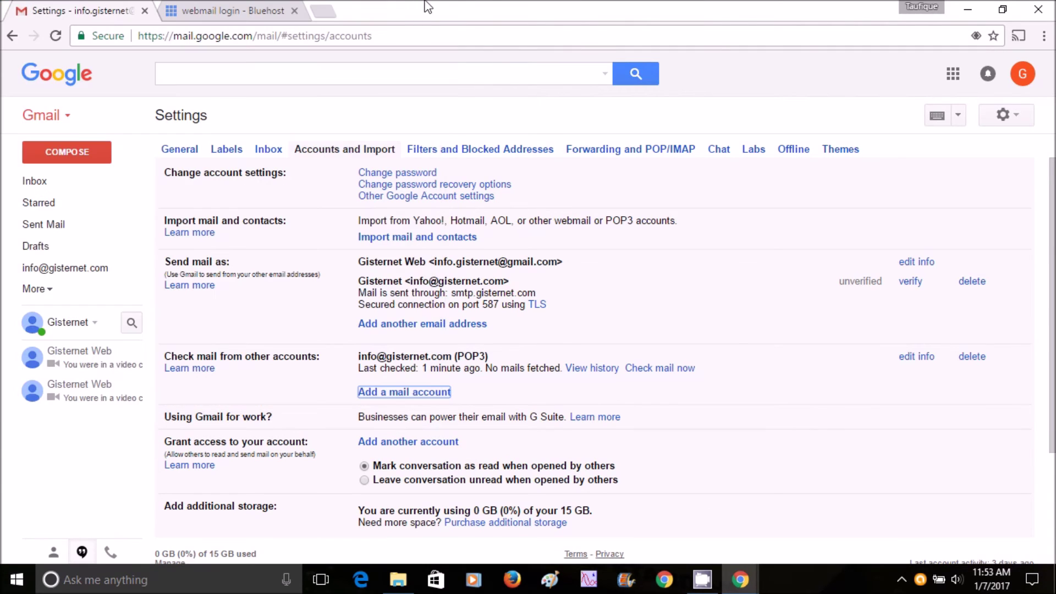
- Log in to the Gisternet mailbox in Bluehost Webmail with its password
left_click(225, 8)
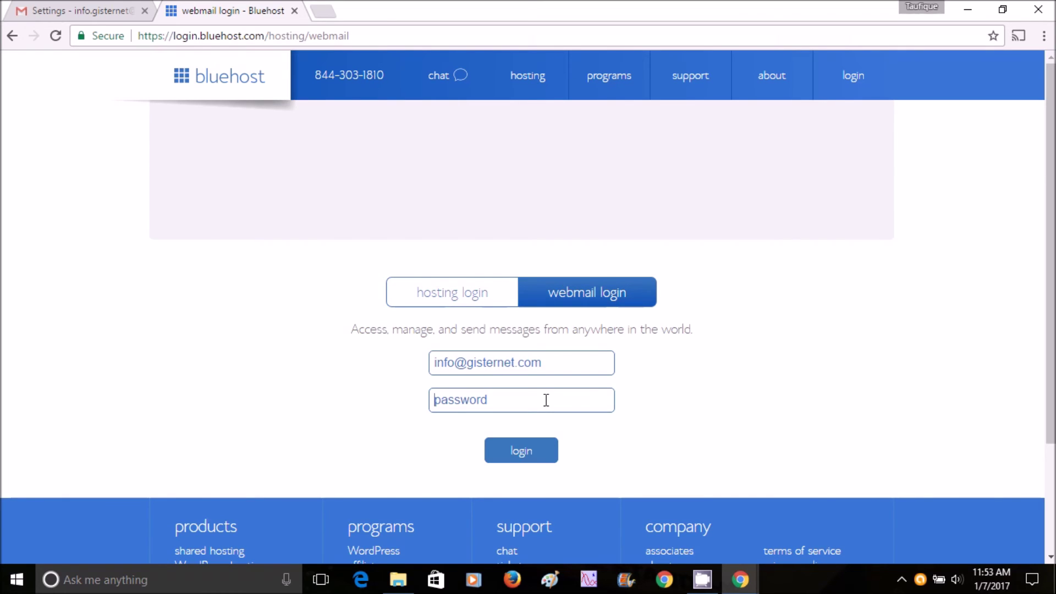
type("•••••••••••••••")
left_click(525, 456)
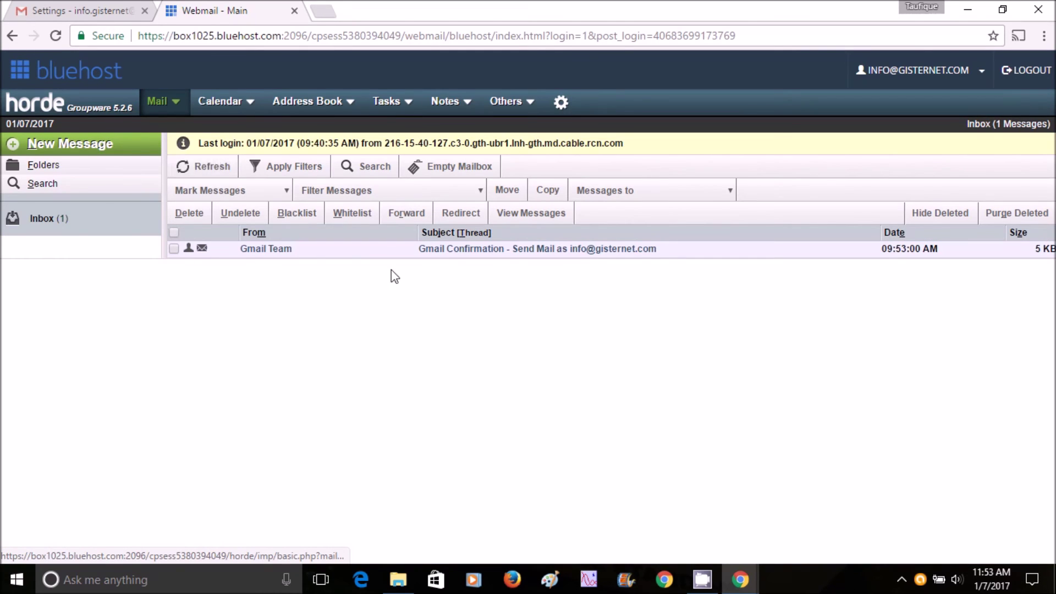
- Copy the code from the Gmail Confirmation email and verify the send-as address with it in Gmail
left_click(560, 254)
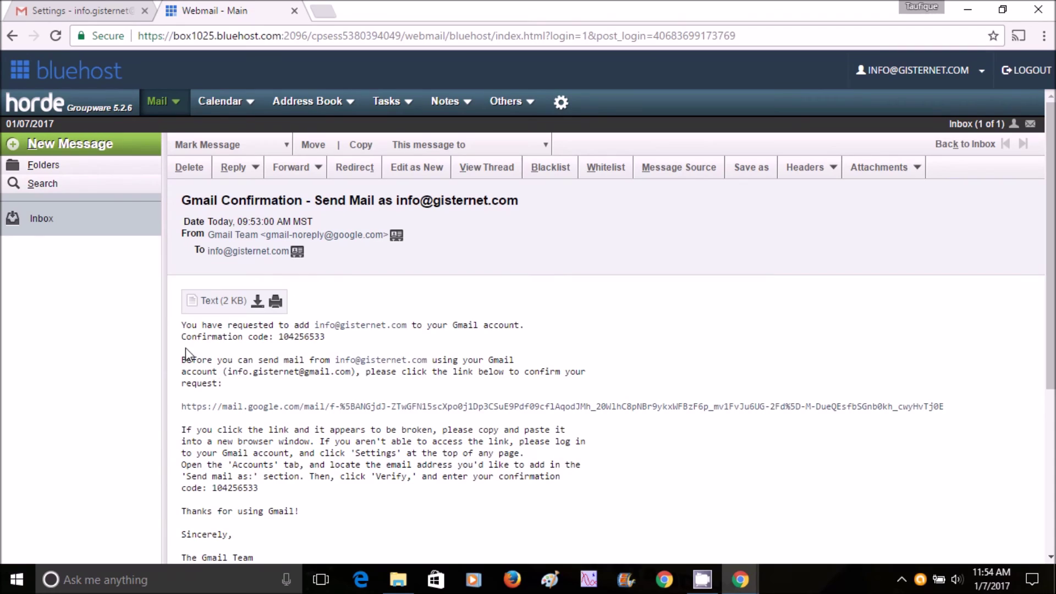
double_click(318, 336)
key("ctrl+c")
left_click(741, 580)
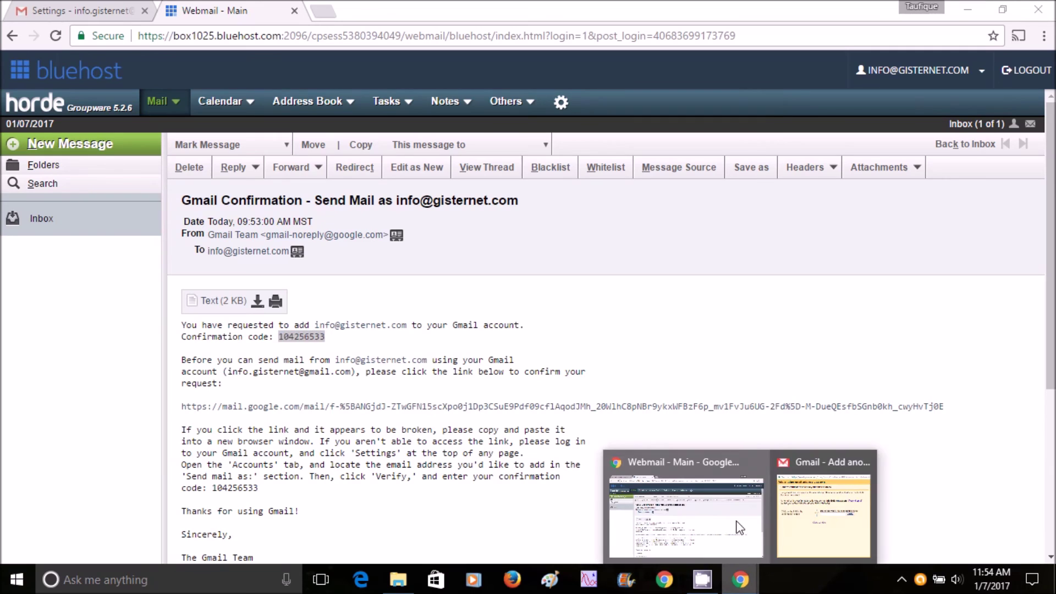
left_click(826, 517)
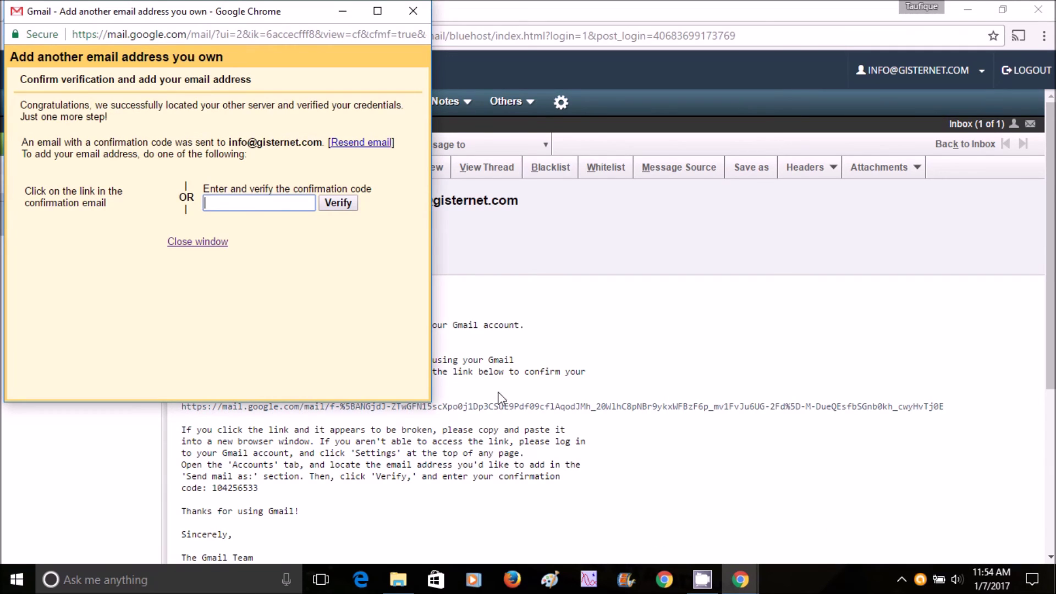
left_click(277, 203)
key("ctrl+v")
left_click(338, 203)
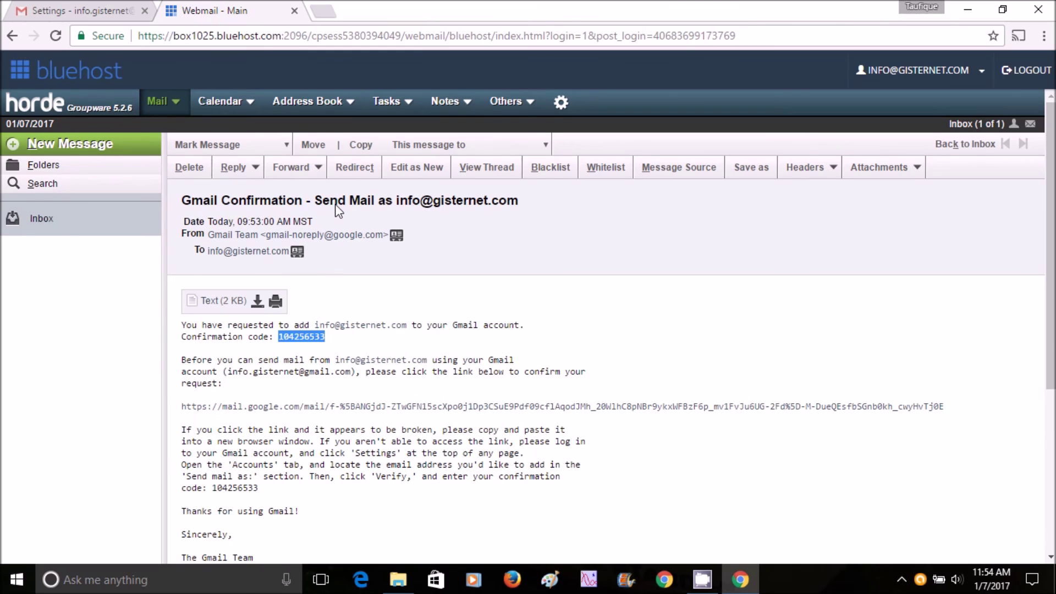
left_click(79, 16)
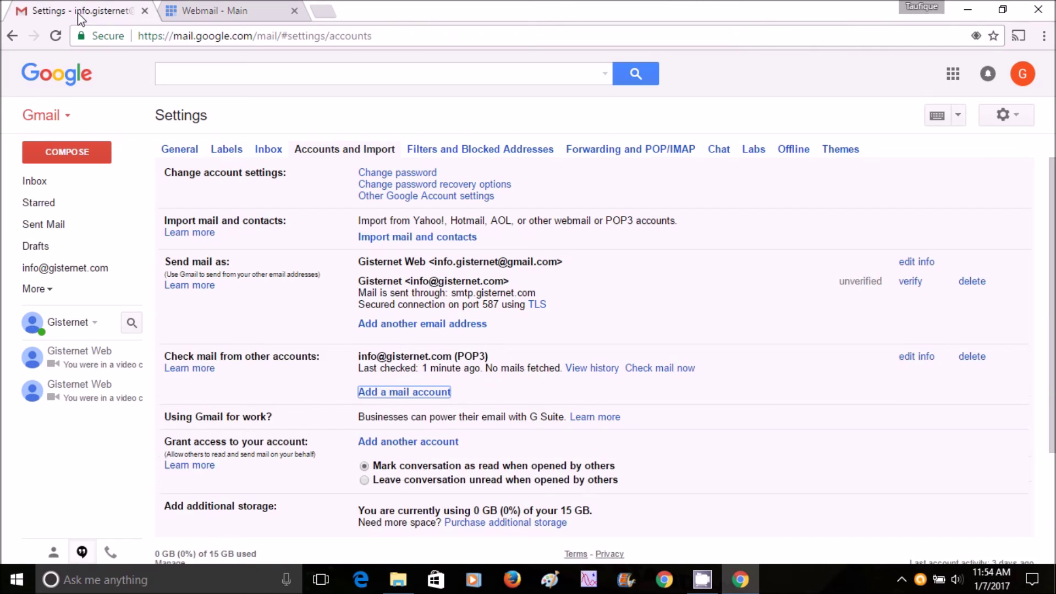
left_click(47, 182)
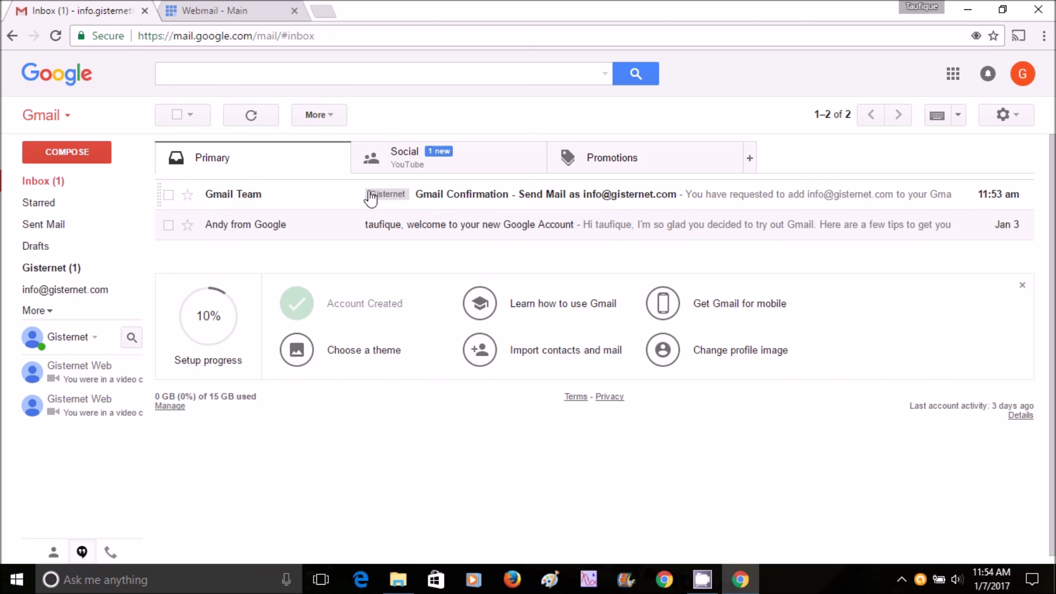
left_click(616, 199)
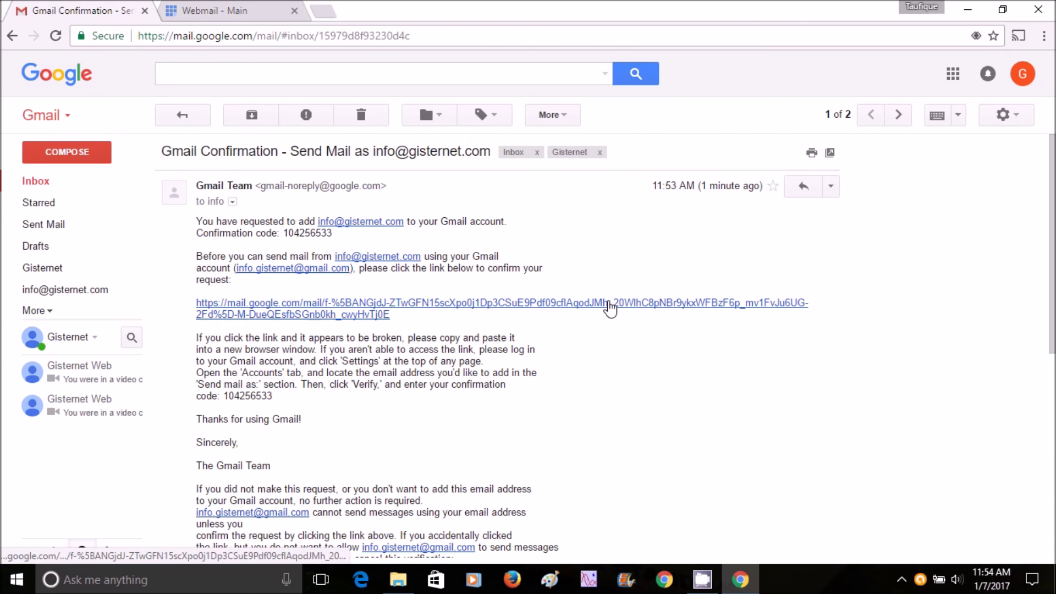